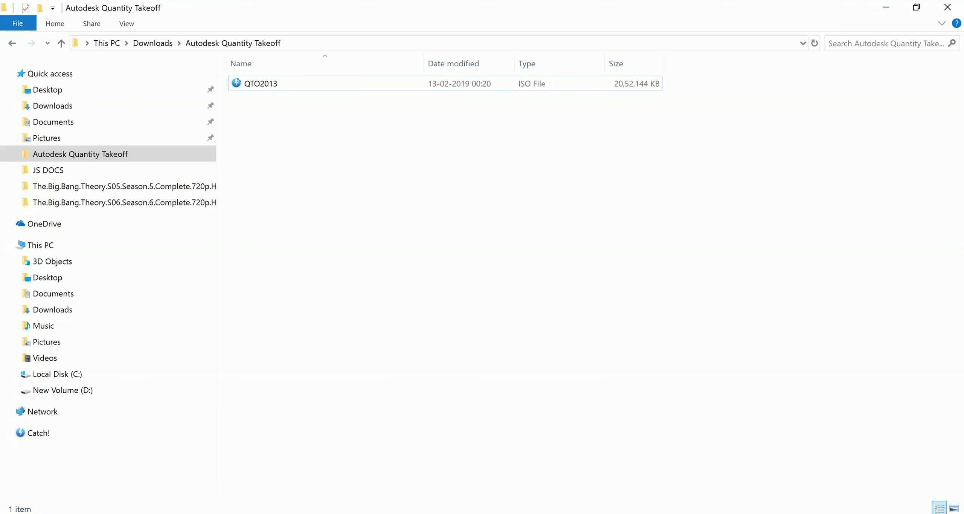
- Mount the QTO2013 disc image as a drive
right_click(287, 82)
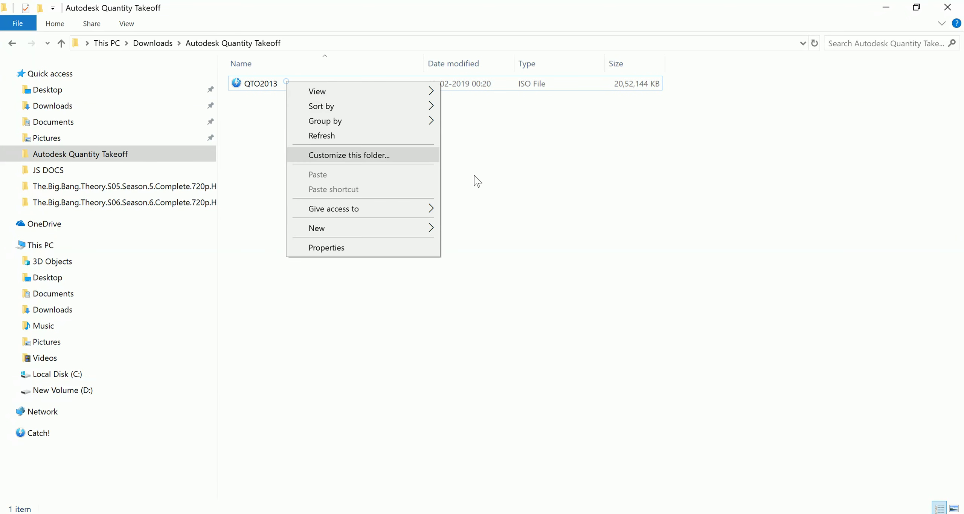
click(255, 85)
right_click(255, 85)
mouse_move(295, 142)
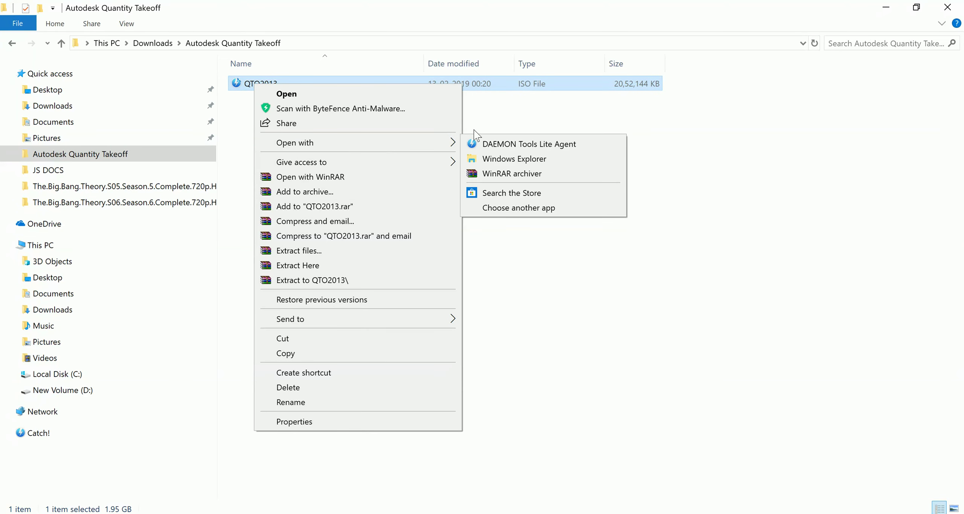
click(558, 142)
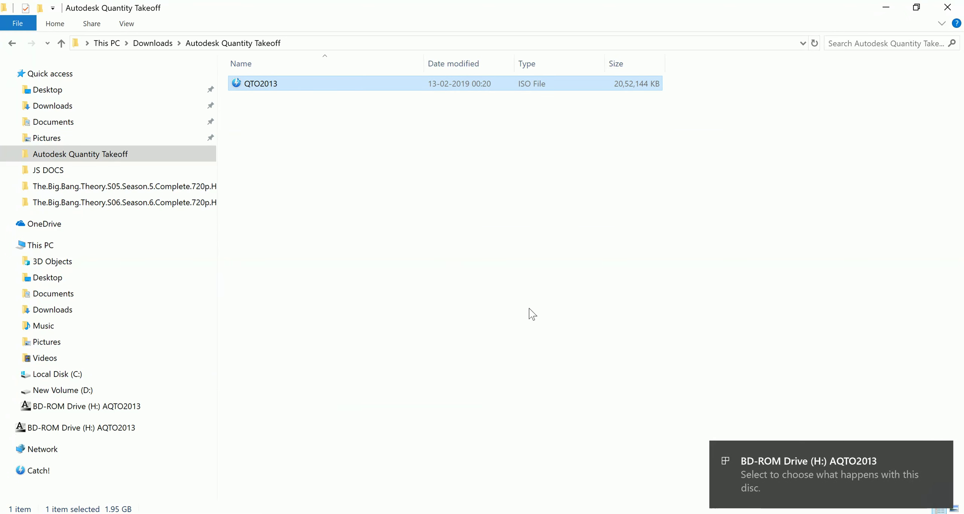
click(486, 274)
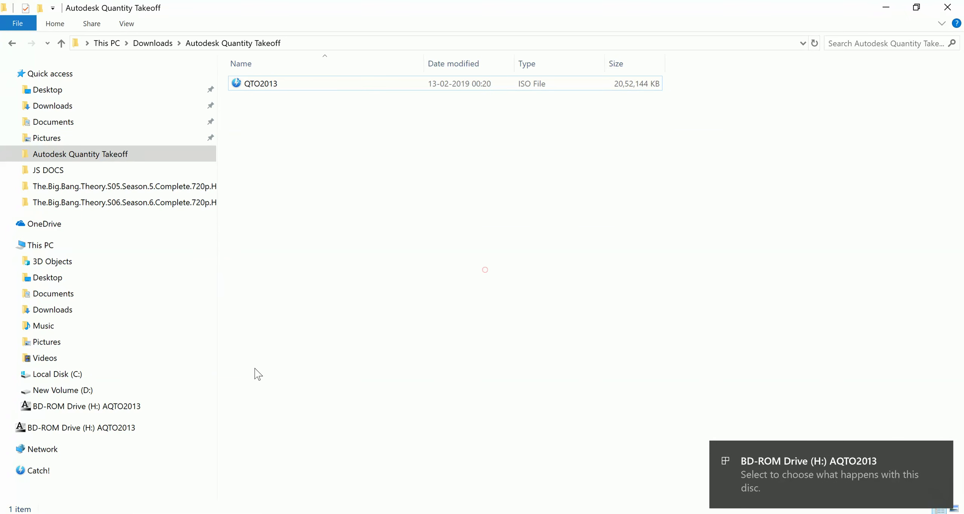
- Open the AQTO2013 BD-ROM drive (H:) and bring up Setup's launch options
click(112, 408)
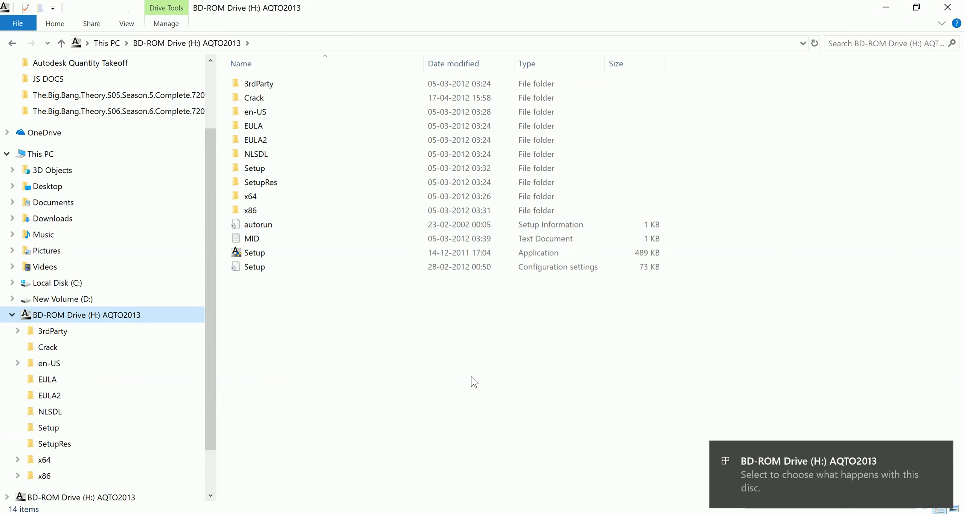
double_click(274, 257)
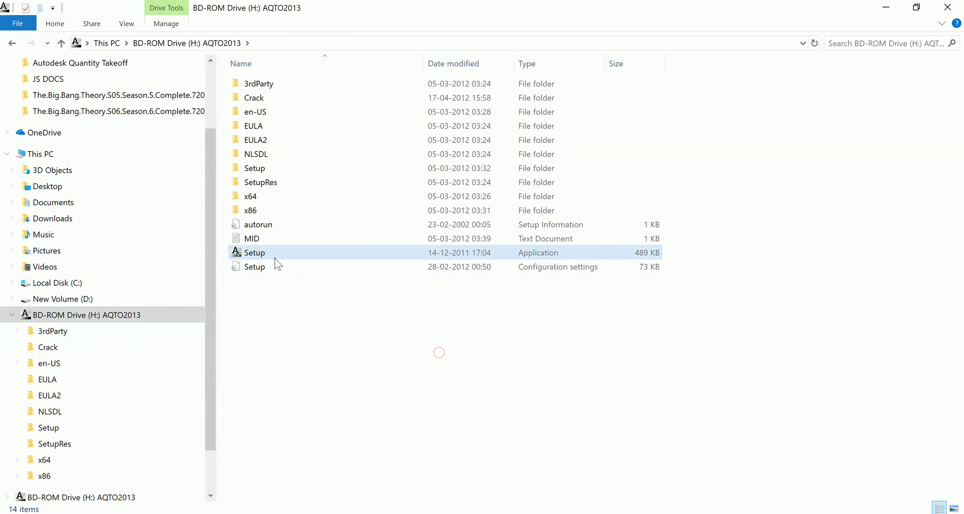
right_click(274, 257)
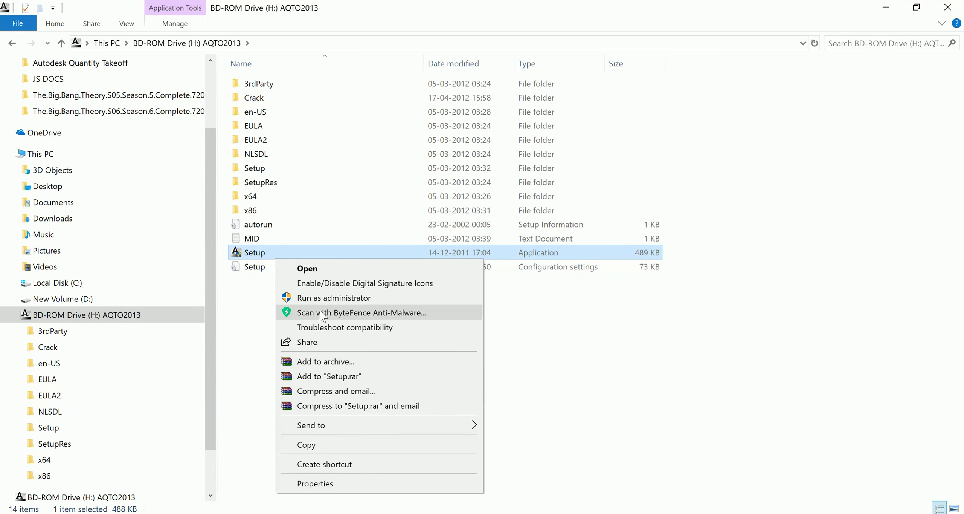
- Run Setup as administrator, choose Install, and accept the licence agreement
click(318, 298)
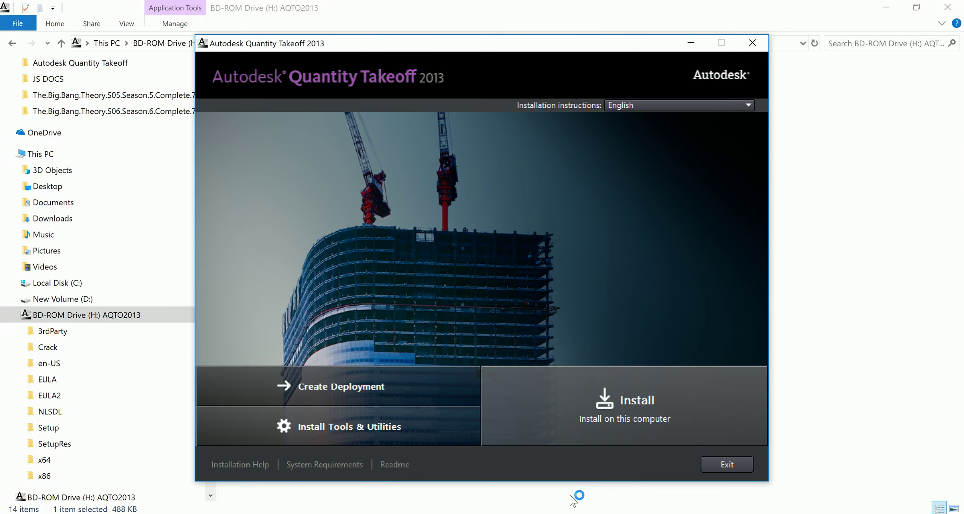
click(586, 433)
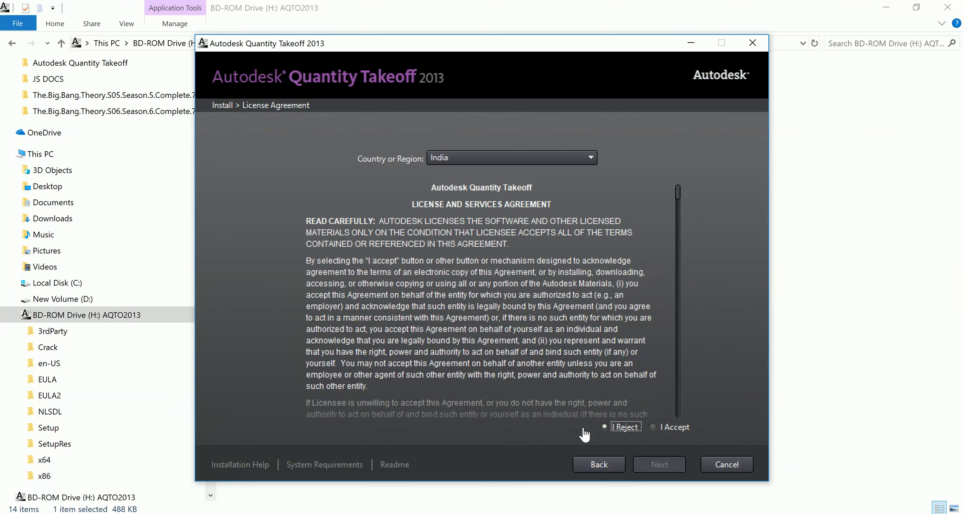
click(653, 427)
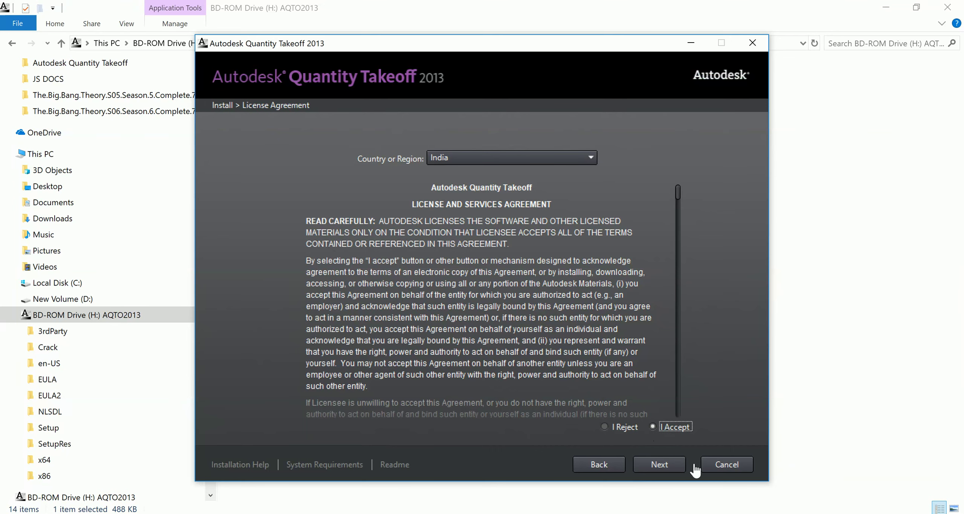
click(665, 466)
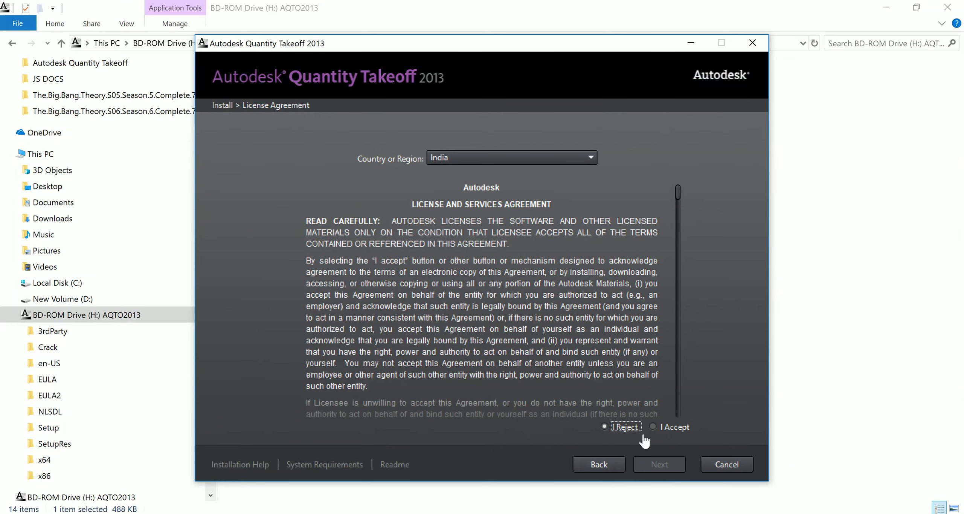
click(653, 427)
click(674, 467)
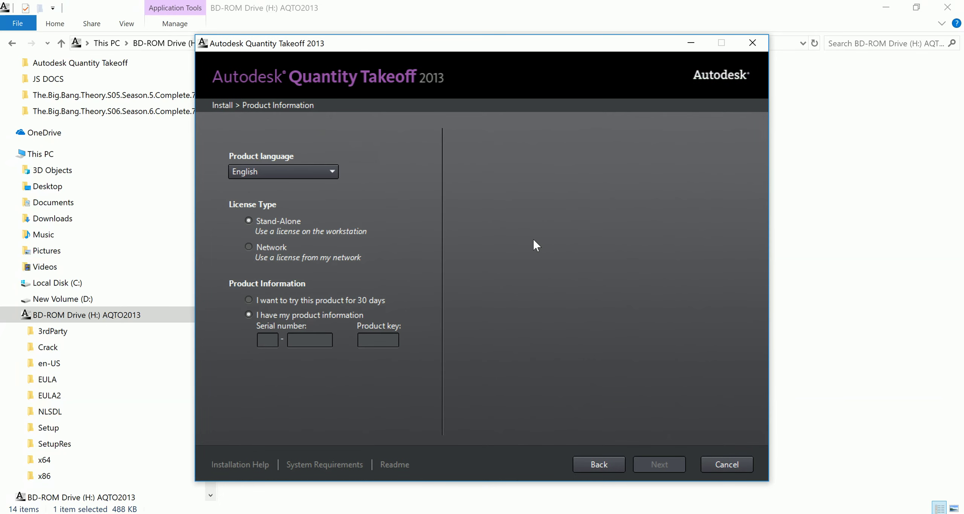
- Enter the stand-alone serial number and product key, then continue to configuration
text(6)
text(66)
text(6969696)
text(9)
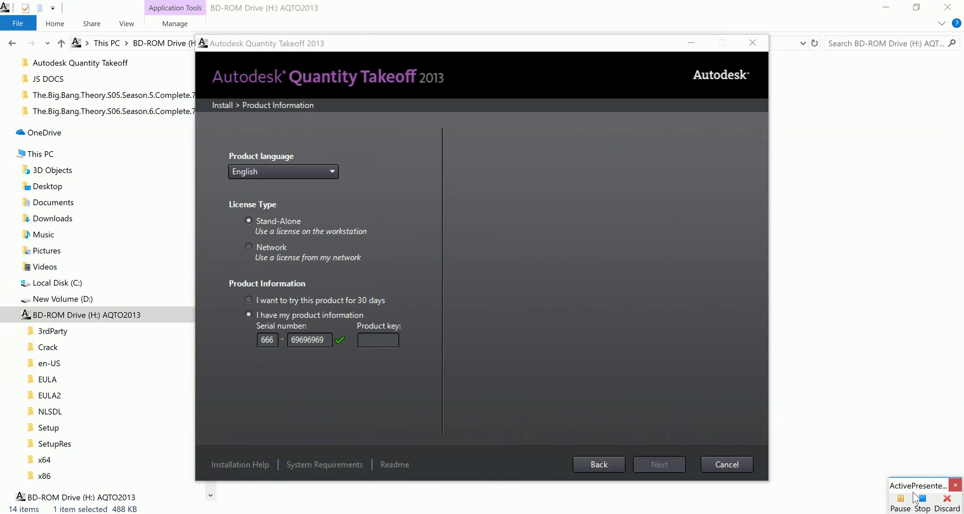
click(375, 339)
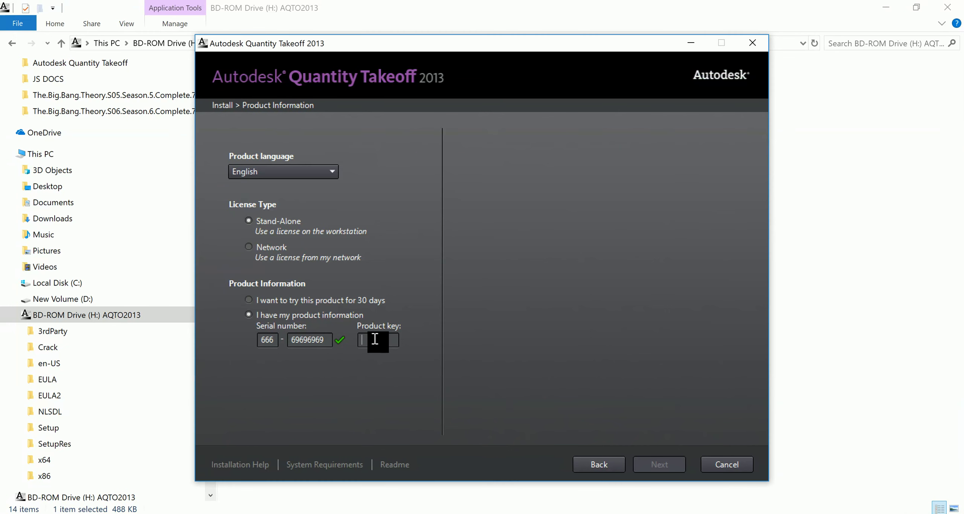
text(4)
text(1)
click(657, 457)
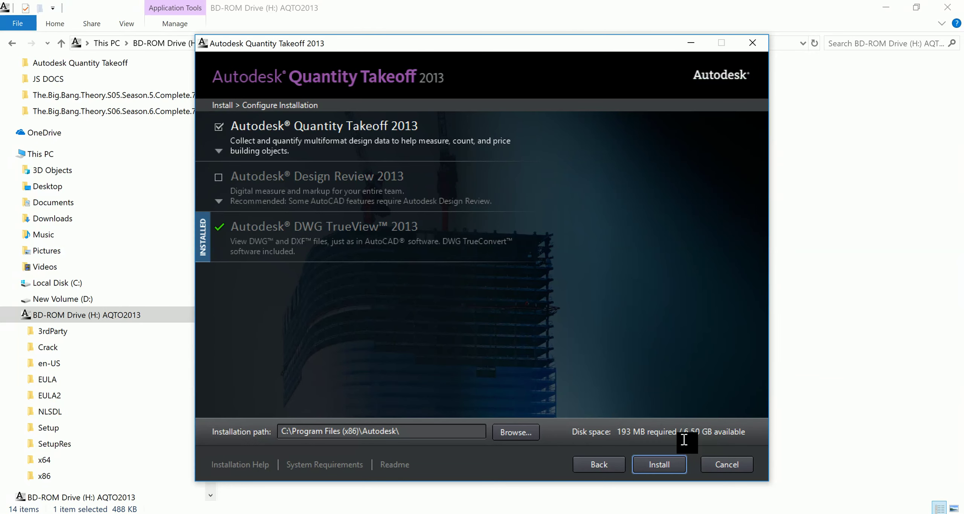
- Install Quantity Takeoff 2013 to C:\Program Files (x86)\Autodesk\ and finish the installer
click(678, 464)
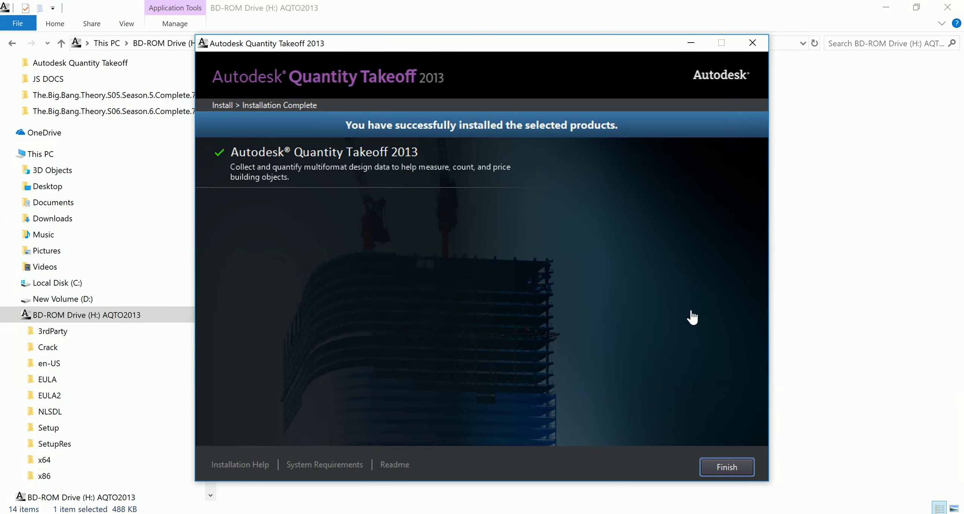
click(734, 470)
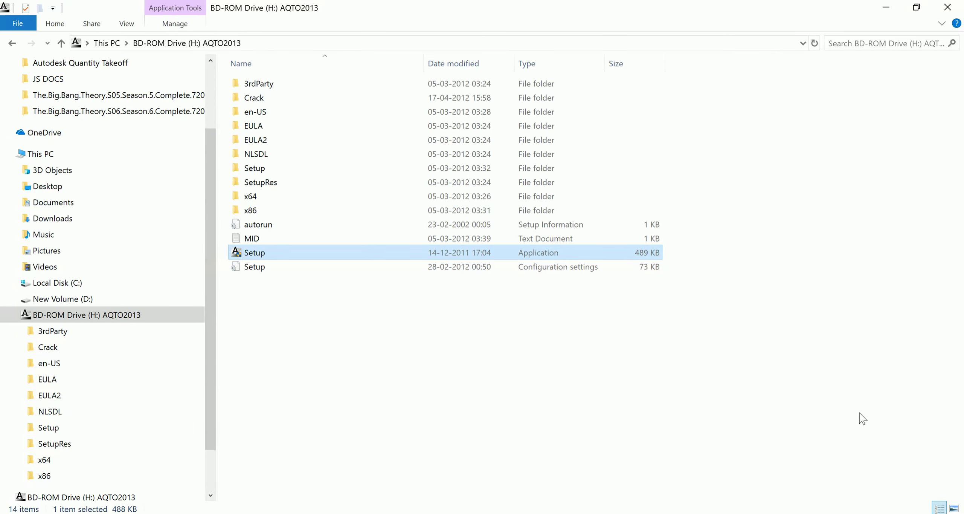
- Run xf-qto2013_x32 from the Crack folder as administrator
double_click(260, 99)
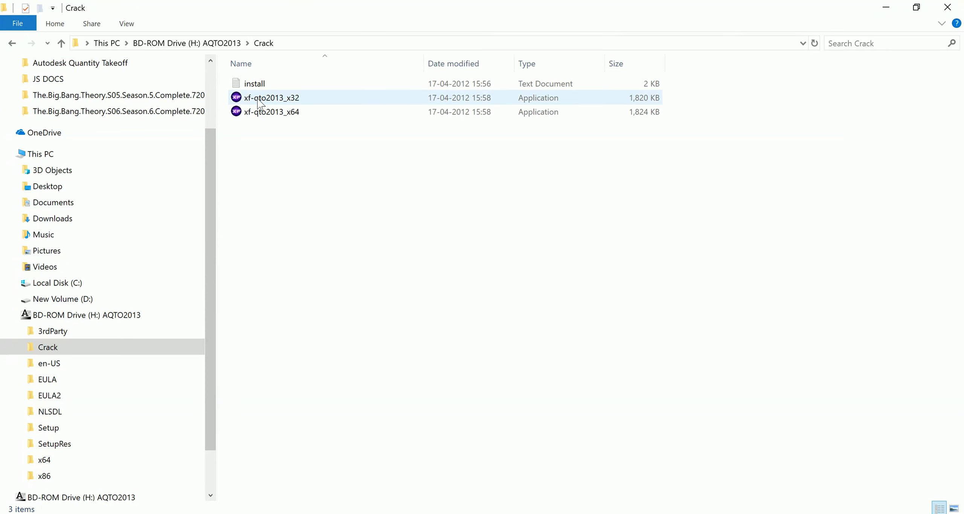
click(259, 99)
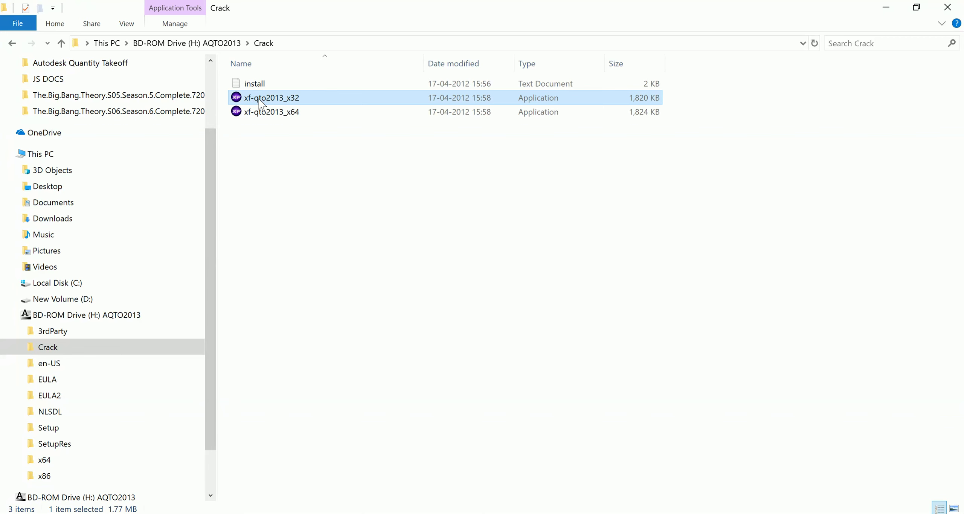
right_click(259, 98)
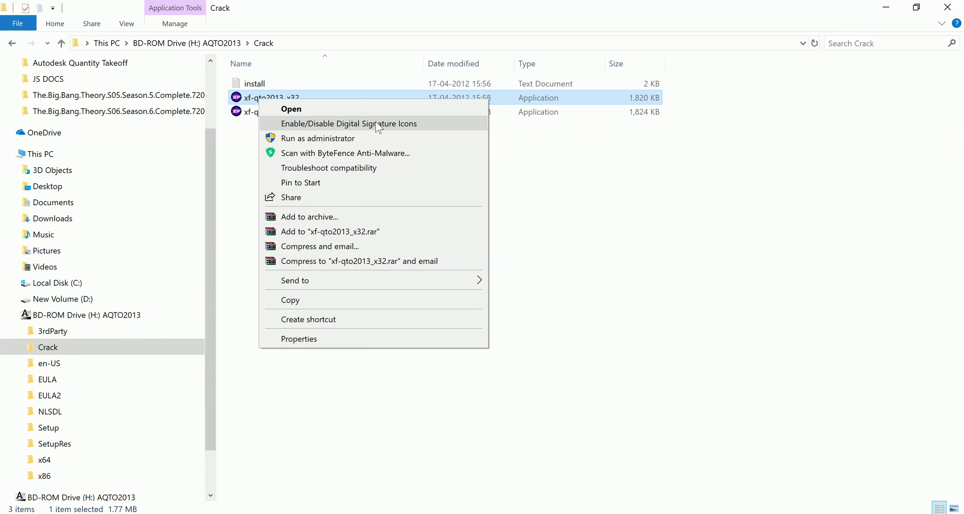
click(350, 138)
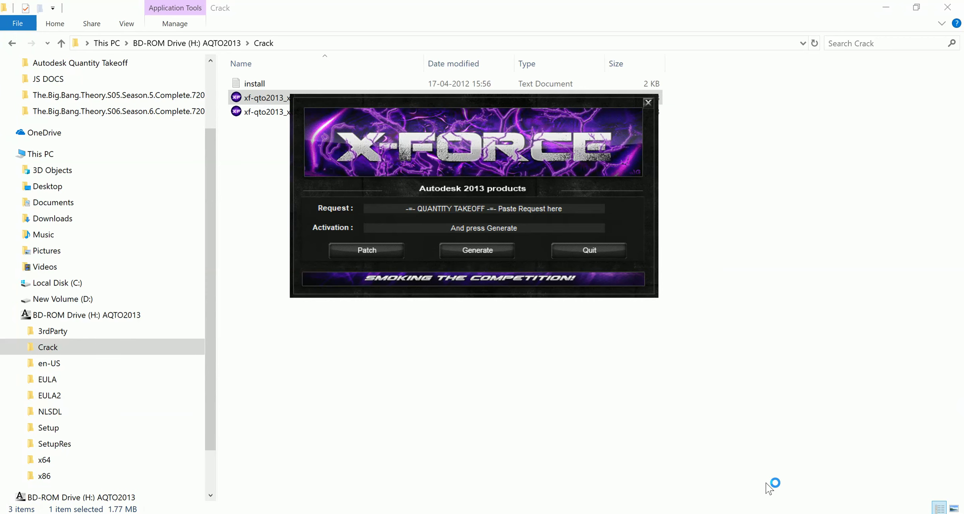
- Mute the speakers and minimize File Explorer
click(765, 512)
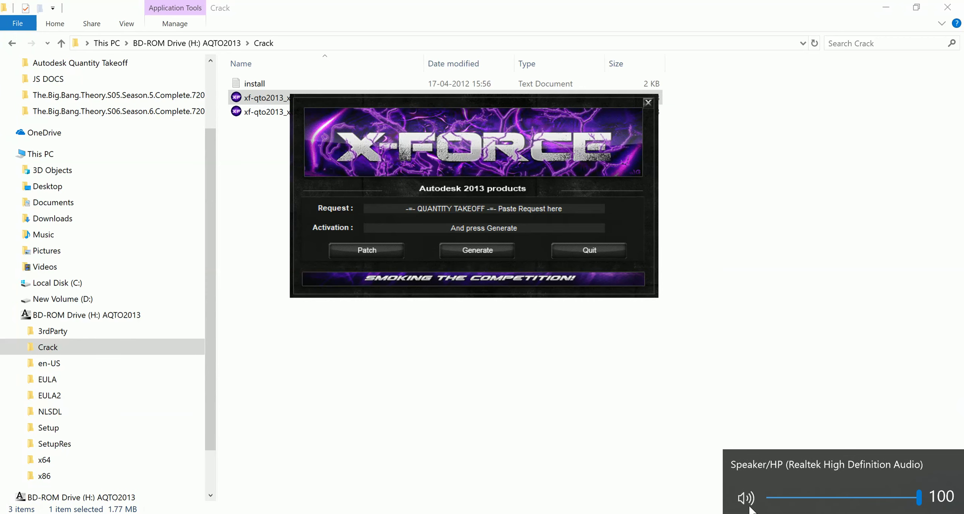
click(746, 500)
click(885, 8)
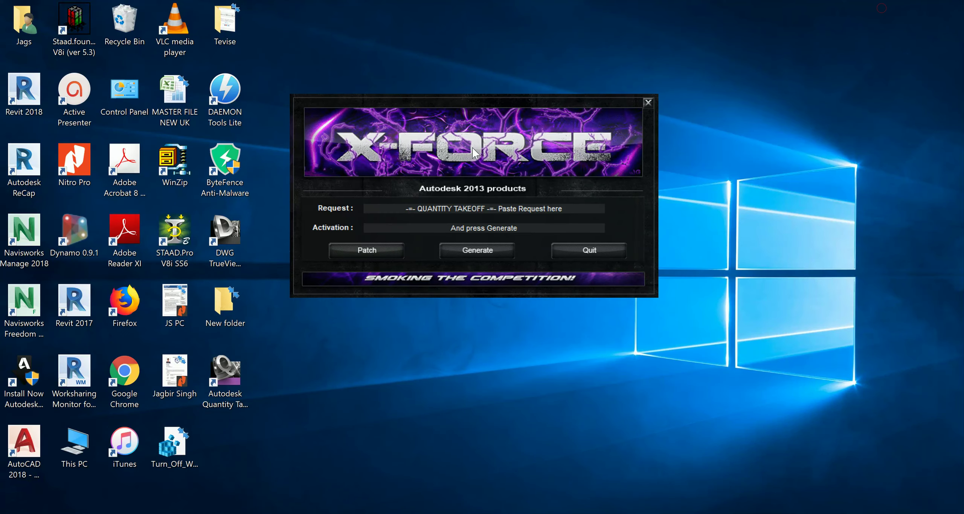
- Launch Quantity Takeoff 2013, move the keygen aside, and start licence activation
double_click(226, 377)
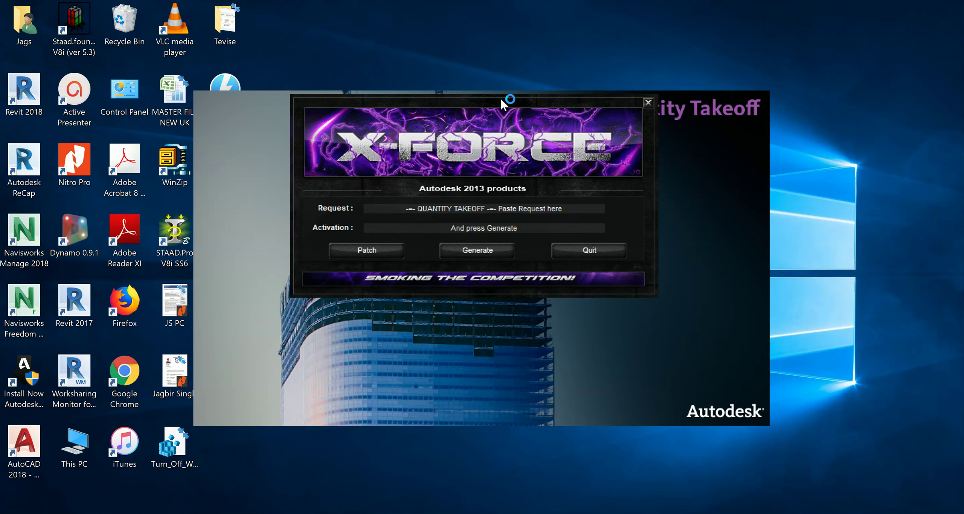
mouse_move(500, 97)
mouse_down()
mouse_move(893, 113)
mouse_move(838, 116)
mouse_up()
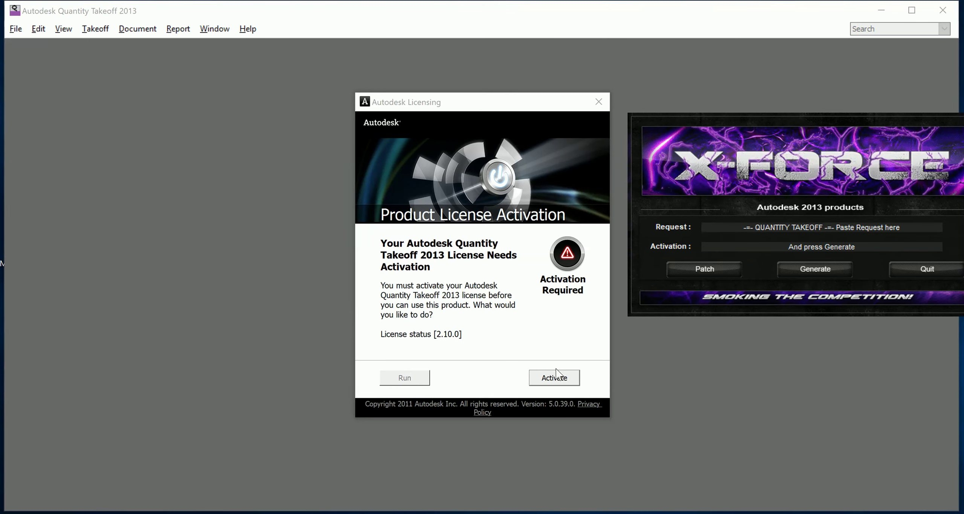
click(556, 376)
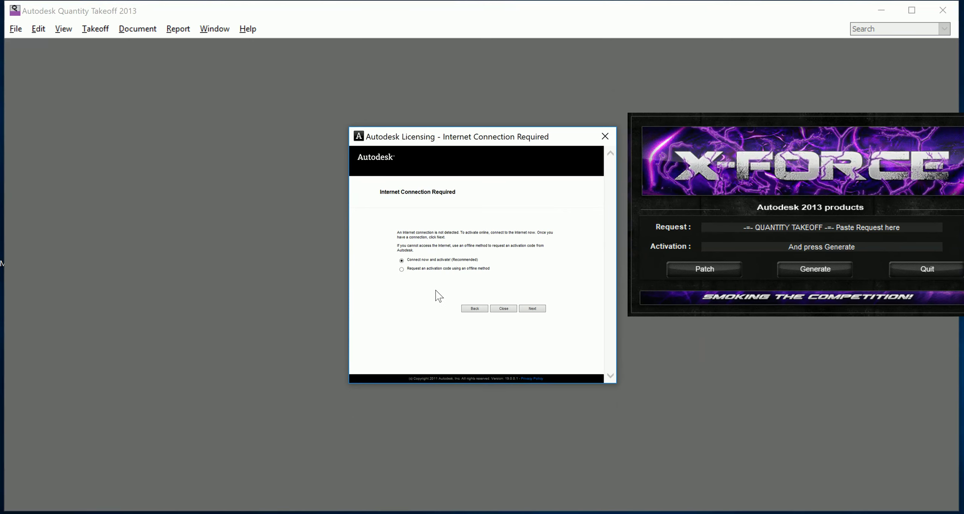
- Choose offline activation and select the displayed request code for copying
click(430, 268)
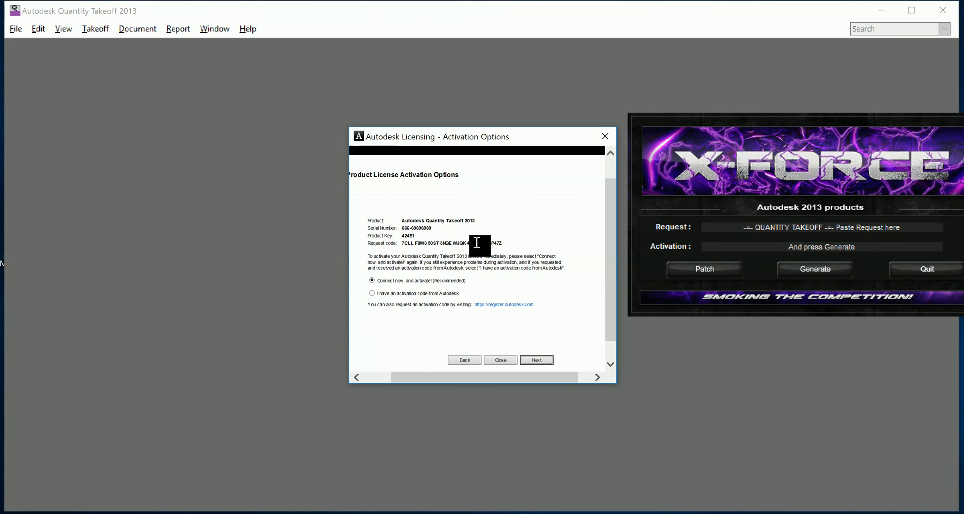
click(510, 245)
drag(505, 249, 404, 243)
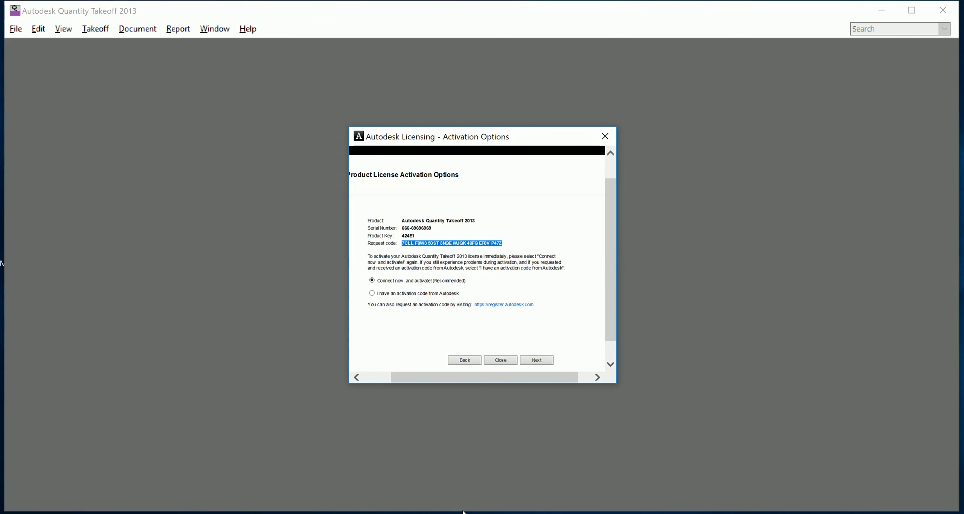
click(877, 15)
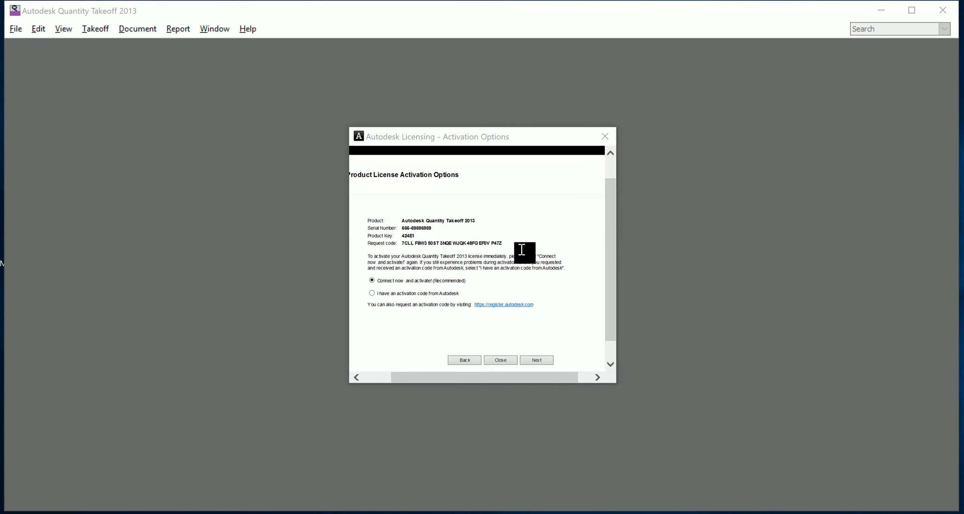
- Run xf-qto2013_x32 as administrator again from the Crack folder
right_click(625, 509)
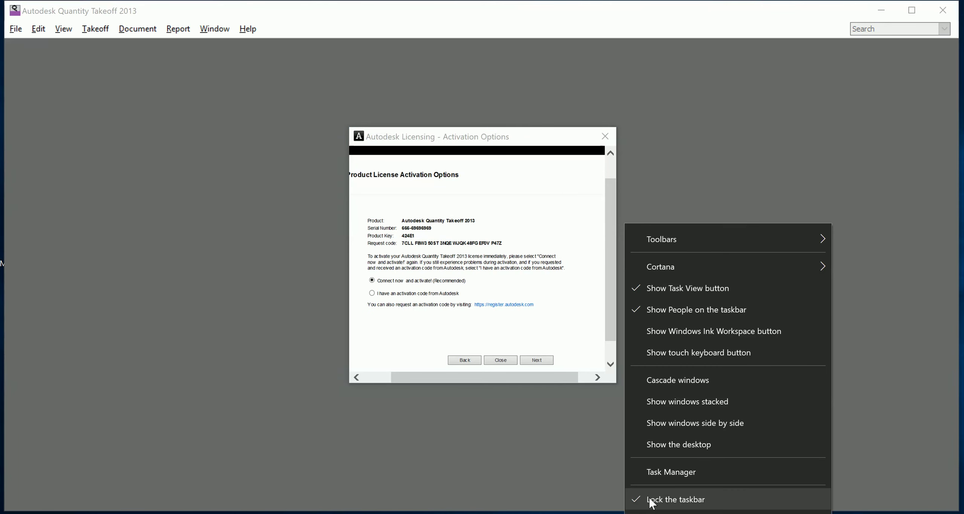
click(646, 507)
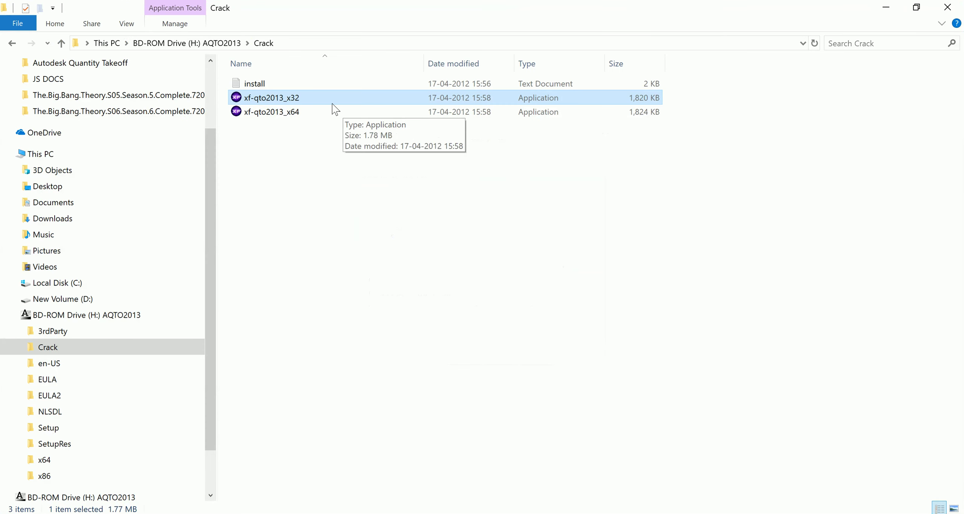
right_click(330, 99)
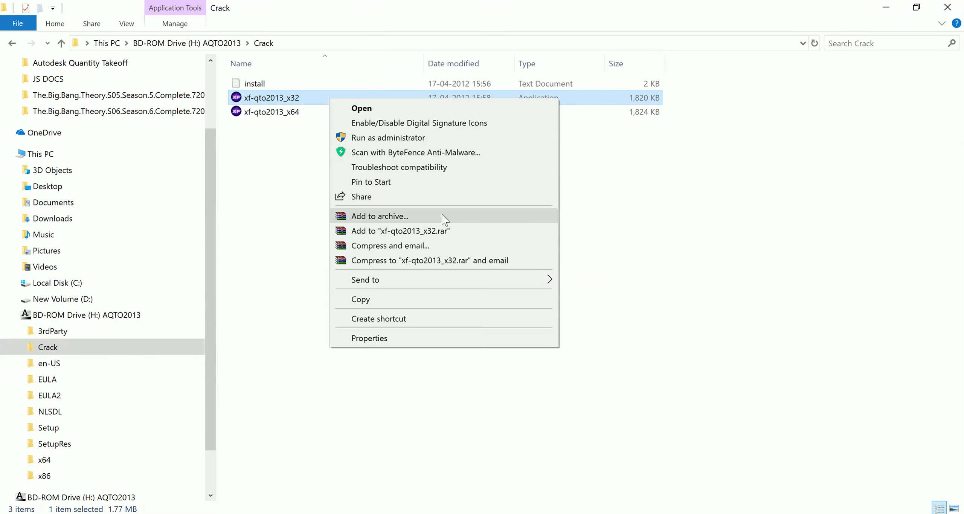
click(423, 138)
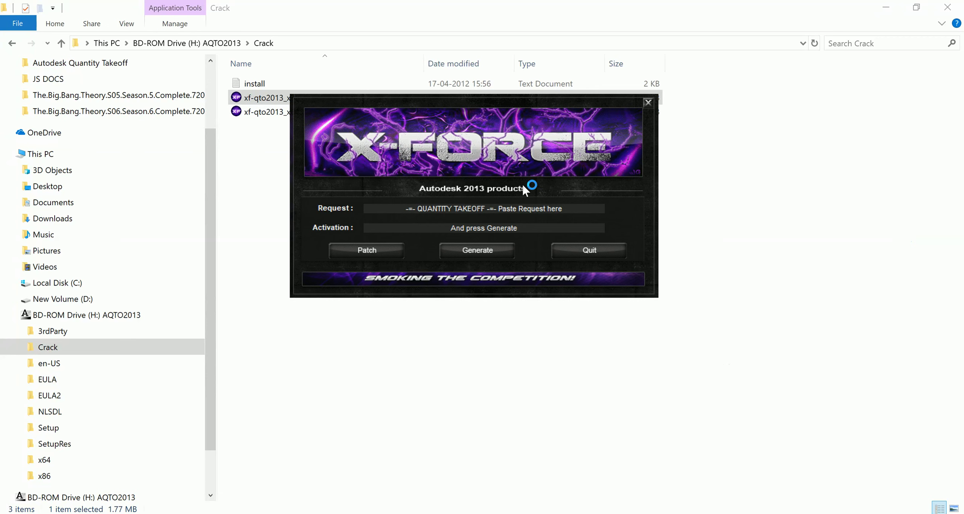
- Paste the request code, generate the activation code, apply the patch, and select the code
drag(558, 210, 418, 208)
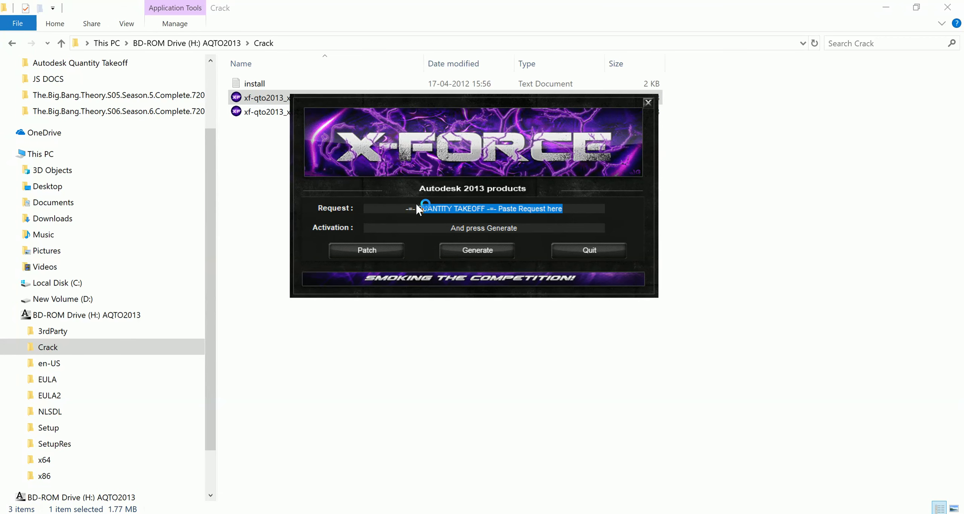
key(ctrl+v)
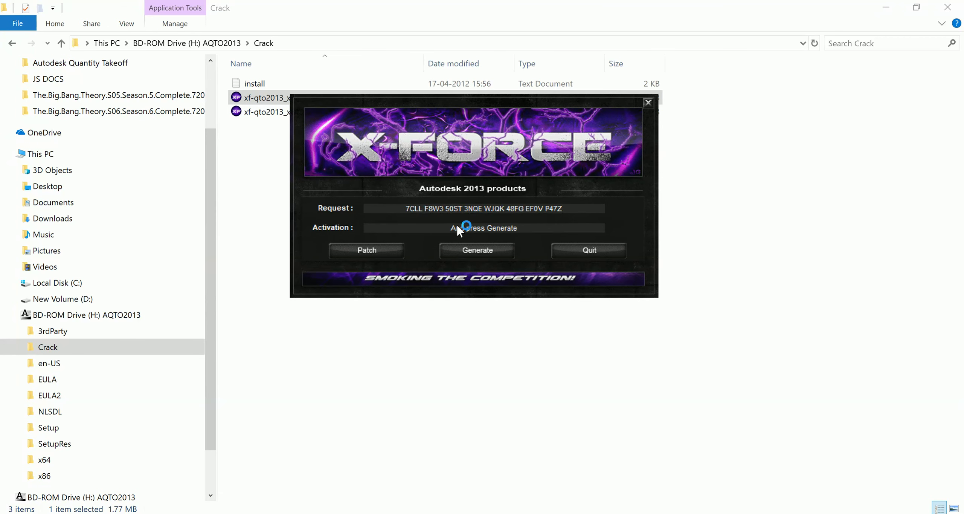
click(486, 249)
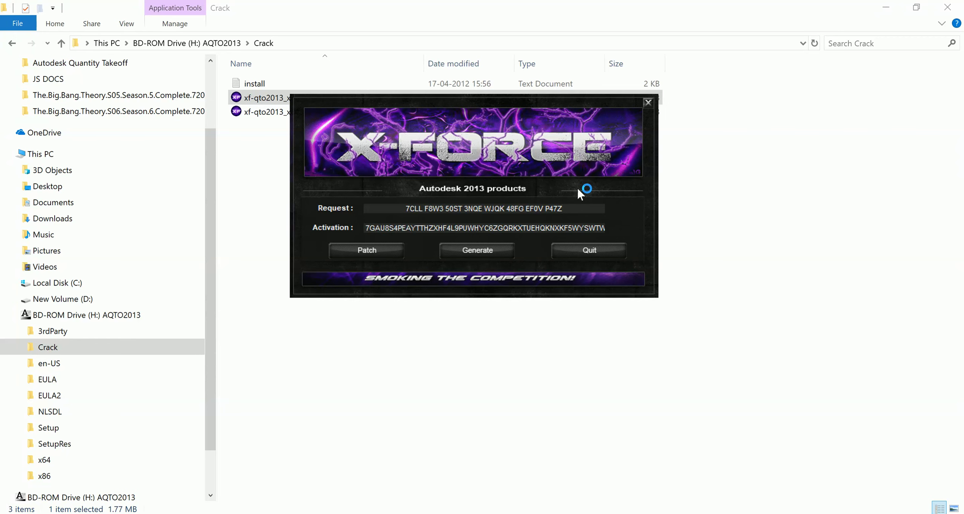
click(388, 249)
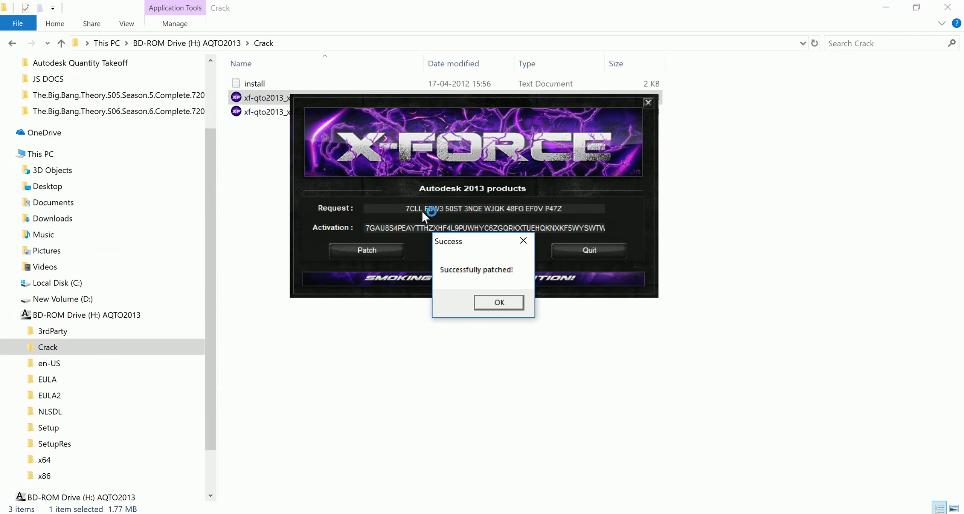
click(499, 301)
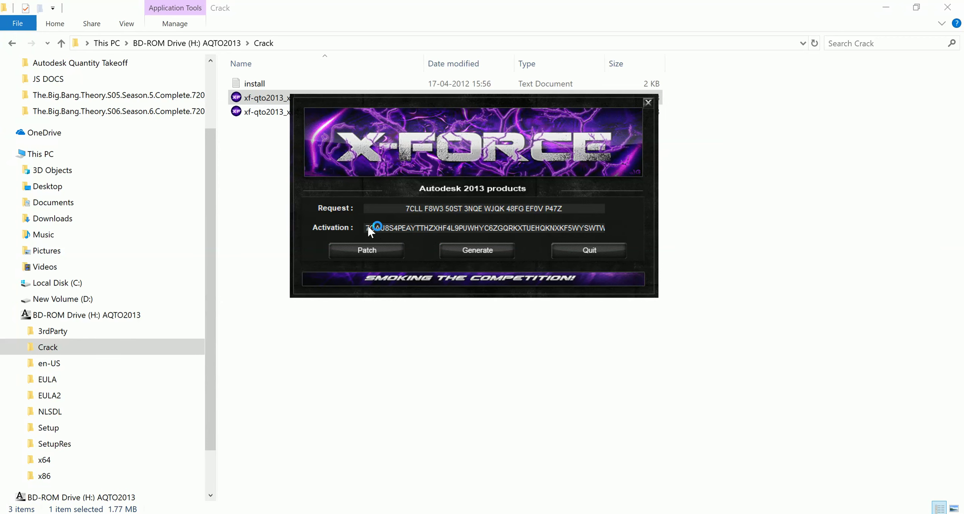
drag(365, 226, 610, 225)
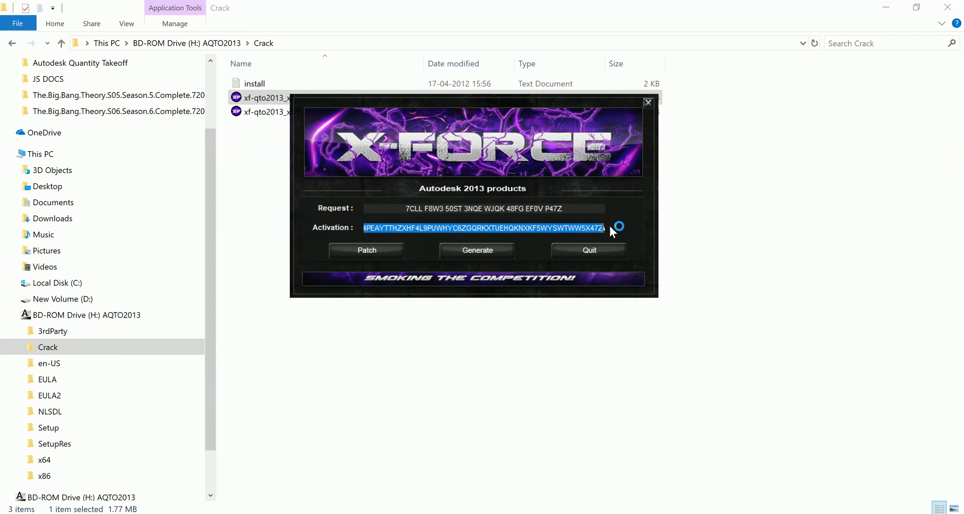
click(623, 356)
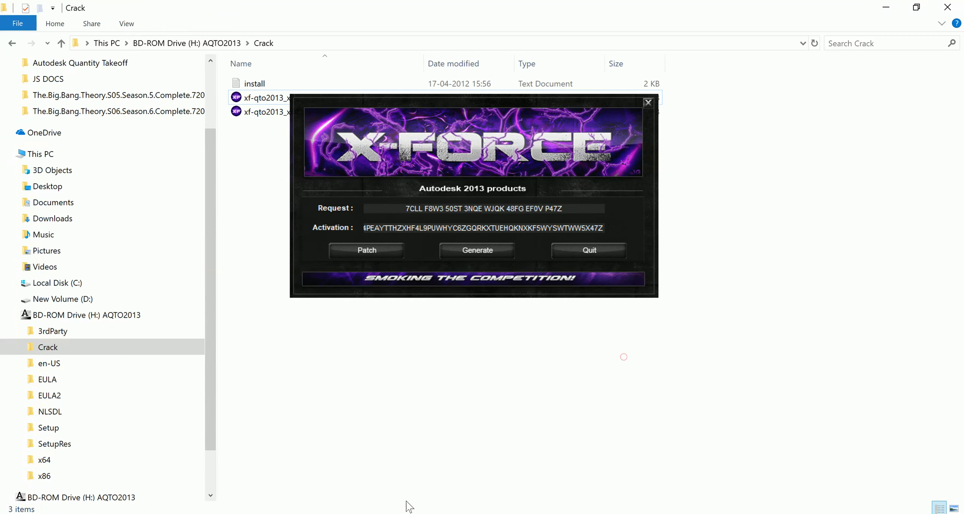
click(410, 507)
- Move the keygen aside to reveal the activation dialog, then close the keygen
click(556, 104)
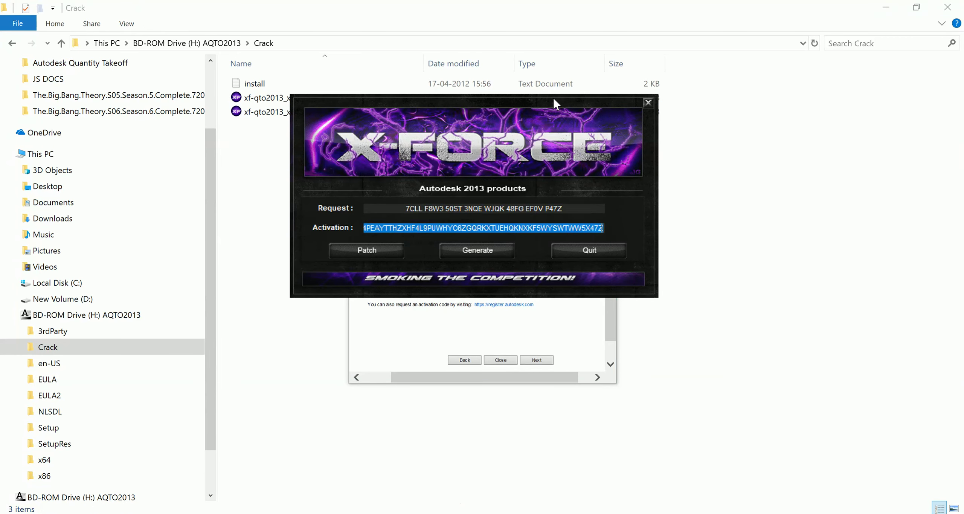
drag(556, 104, 941, 122)
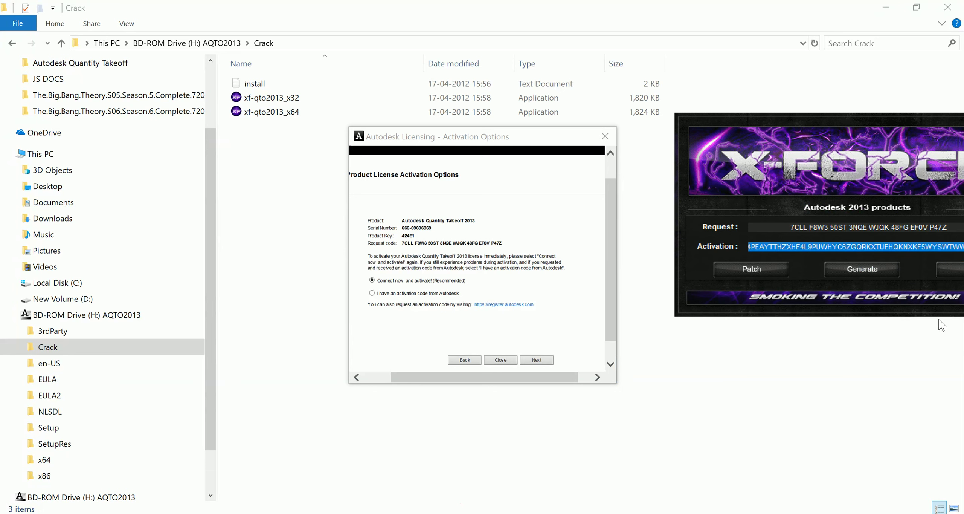
click(941, 324)
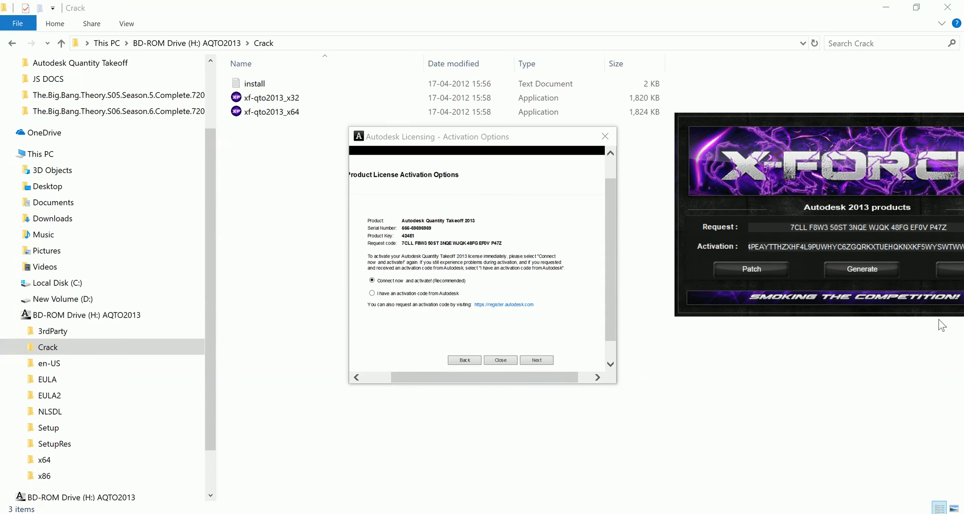
click(900, 512)
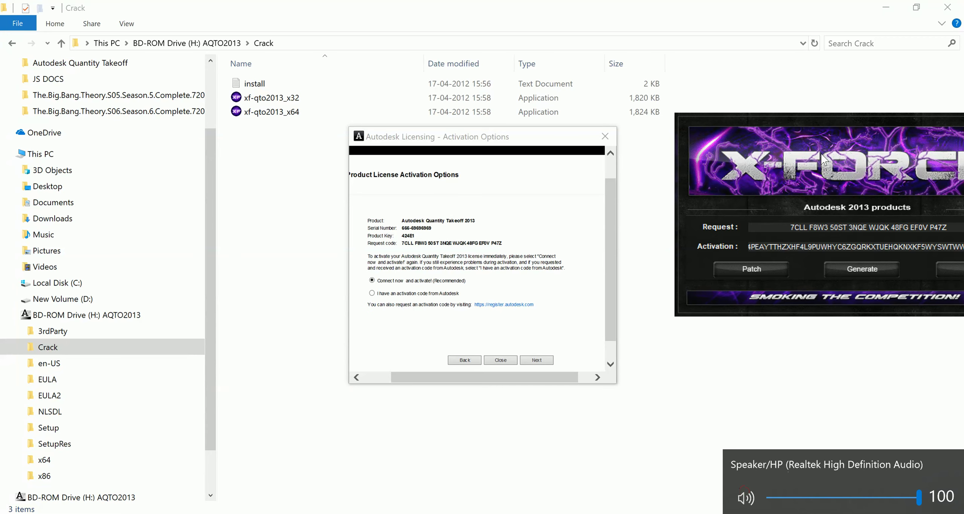
drag(826, 122, 679, 114)
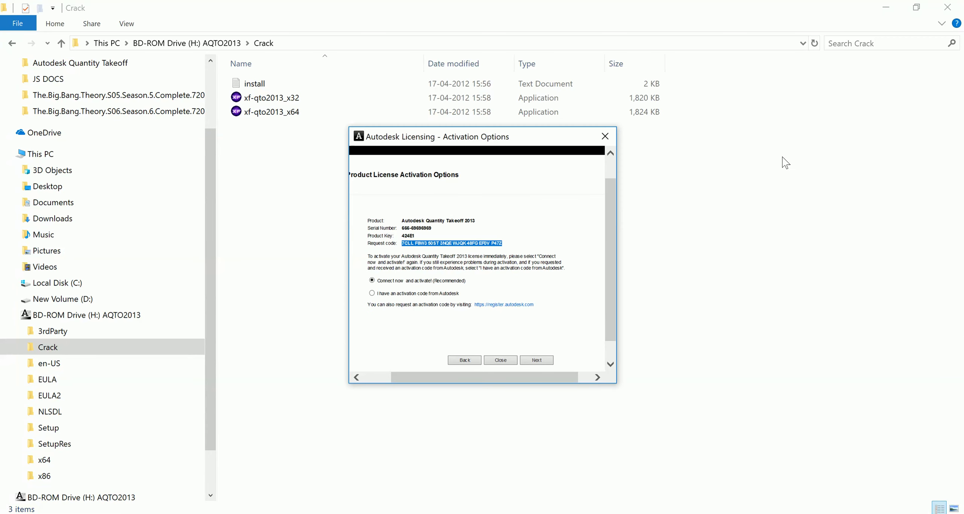
click(885, 113)
- Choose 'I have an activation code', paste the code into the fields, and submit
click(404, 293)
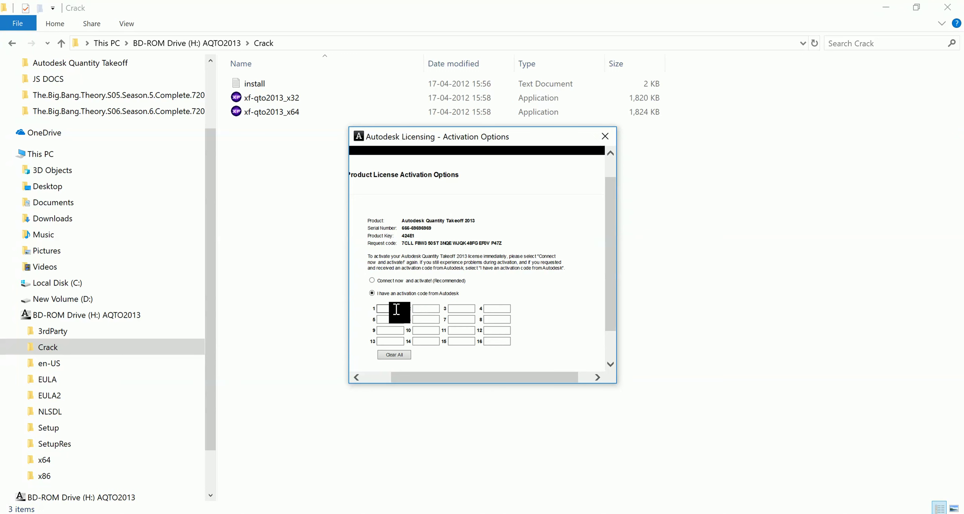
click(396, 309)
key(ctrl+v)
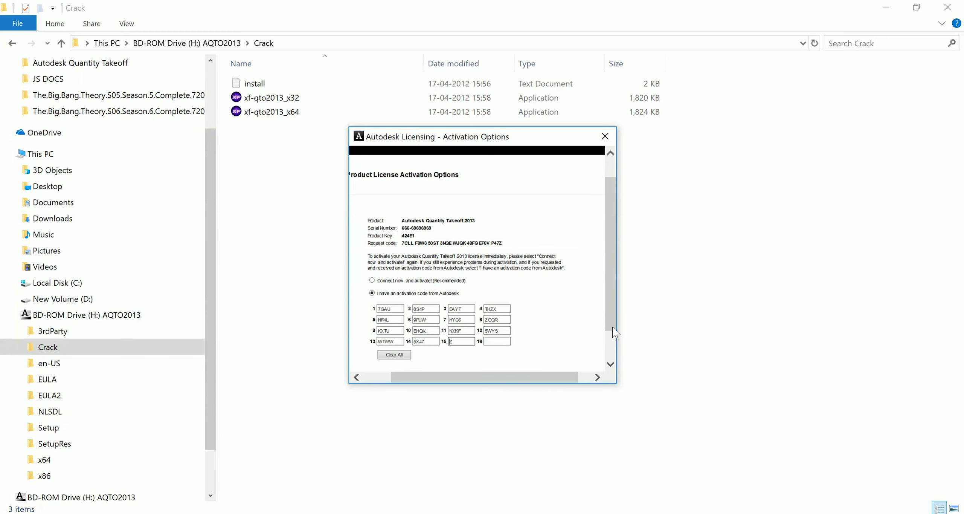
scroll(612, 327, down, 2)
scroll(613, 327, down, 1)
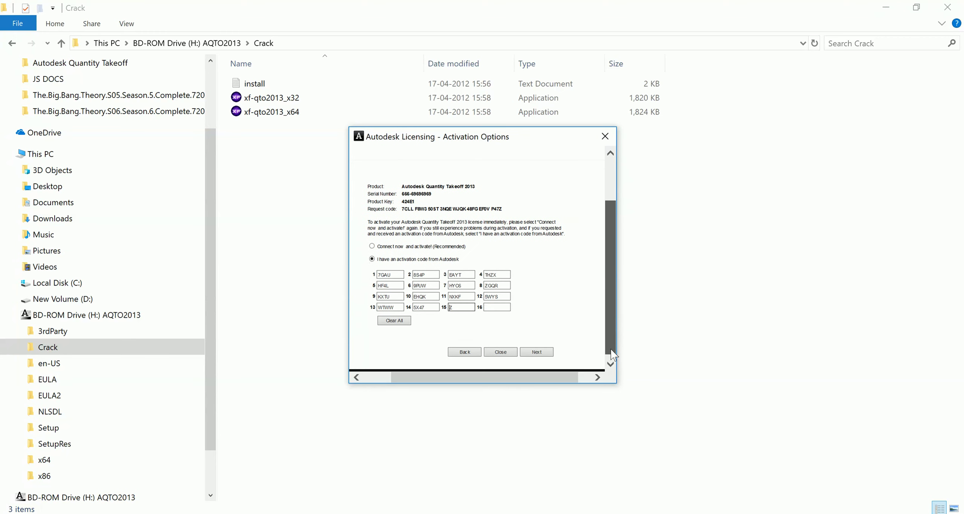
click(542, 353)
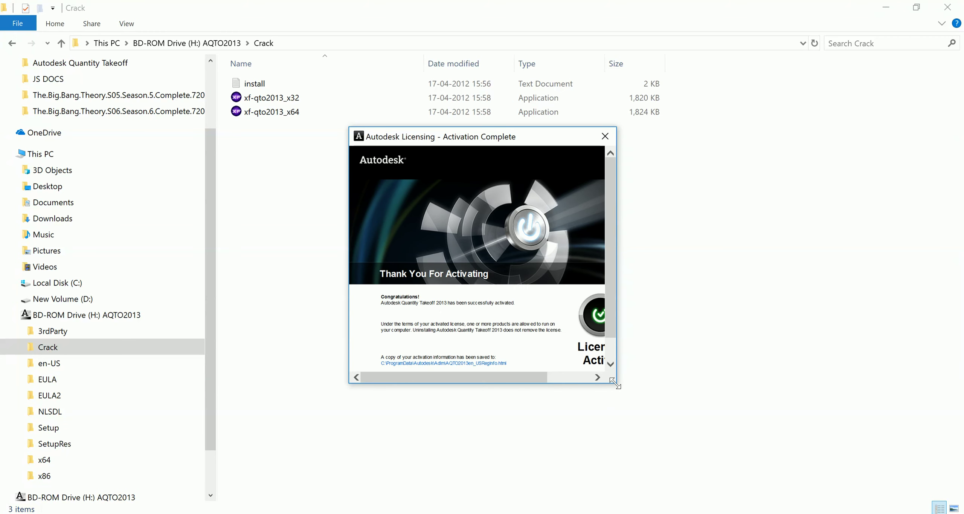
- Enlarge the Activation Complete dialog to reveal Finish and close it
drag(614, 382, 853, 421)
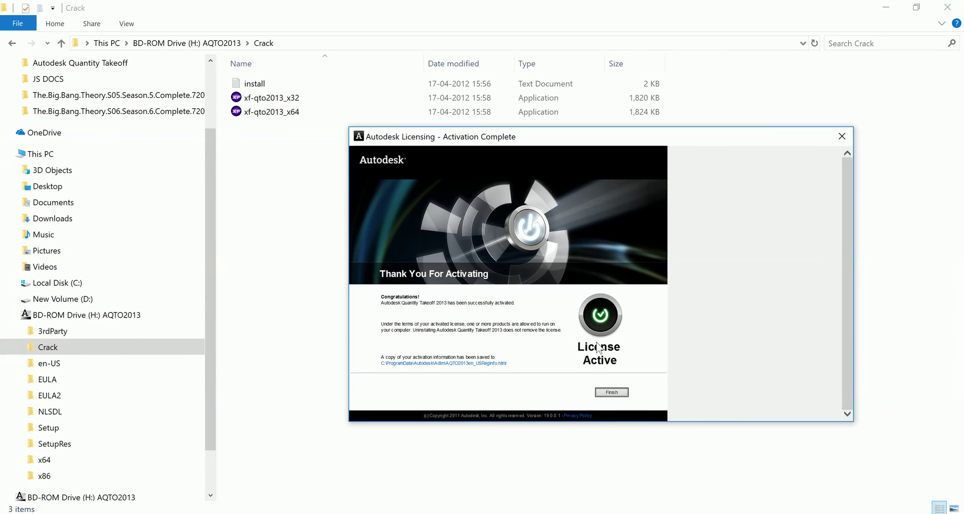
click(610, 391)
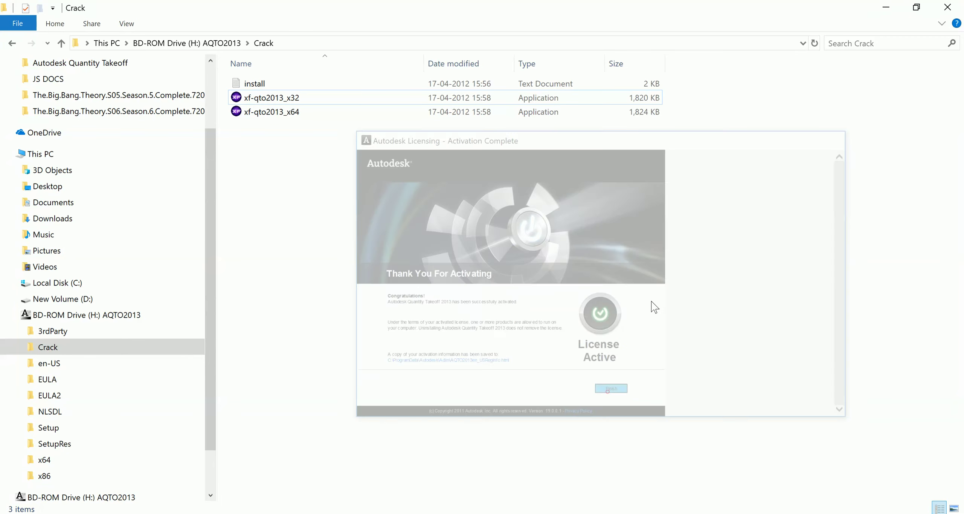